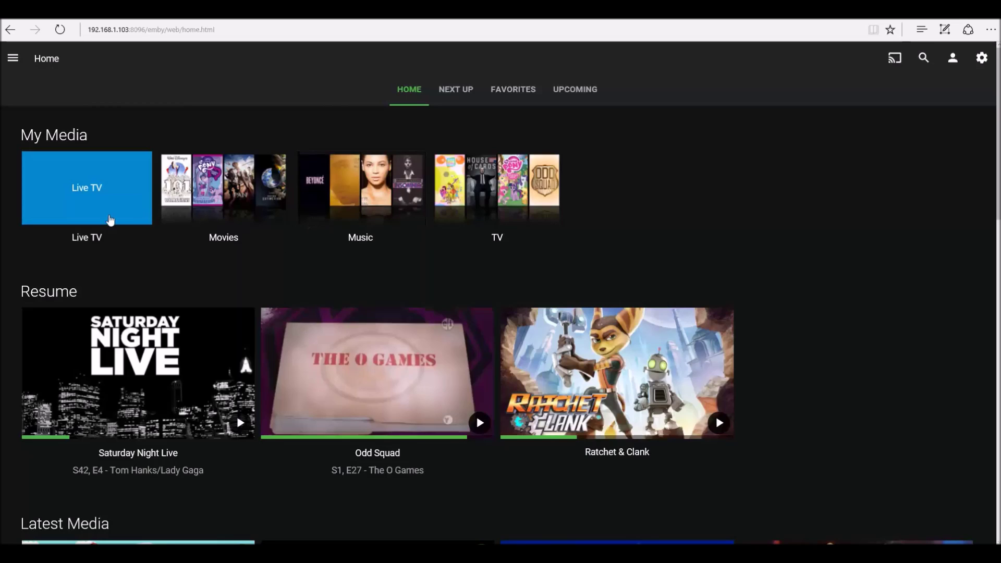
# - Open the Live TV section from the My Media tile on the Home page
pyautogui.click(95, 191)
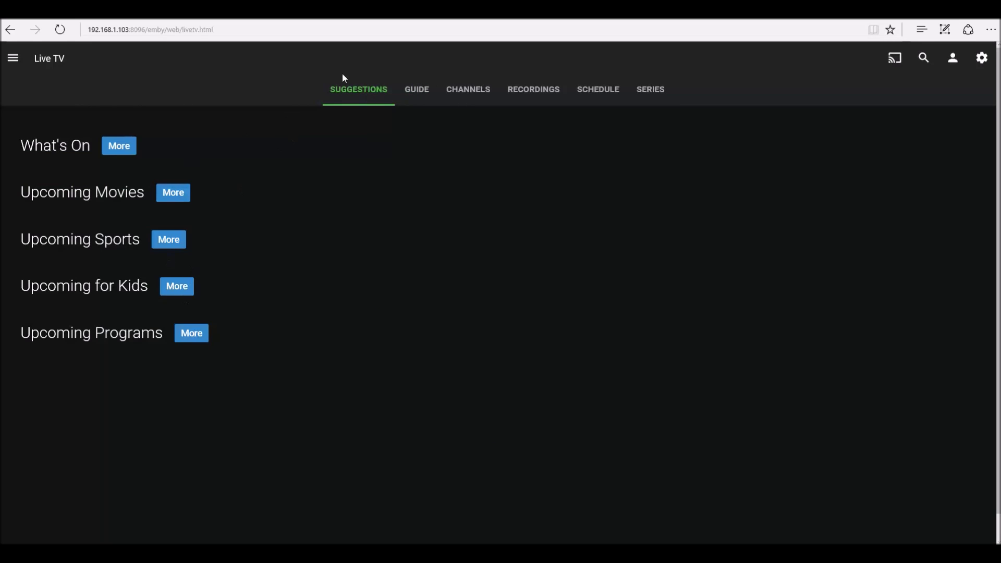
# - Show the Live TV guide, then the full 38-channel Channels list
pyautogui.click(416, 94)
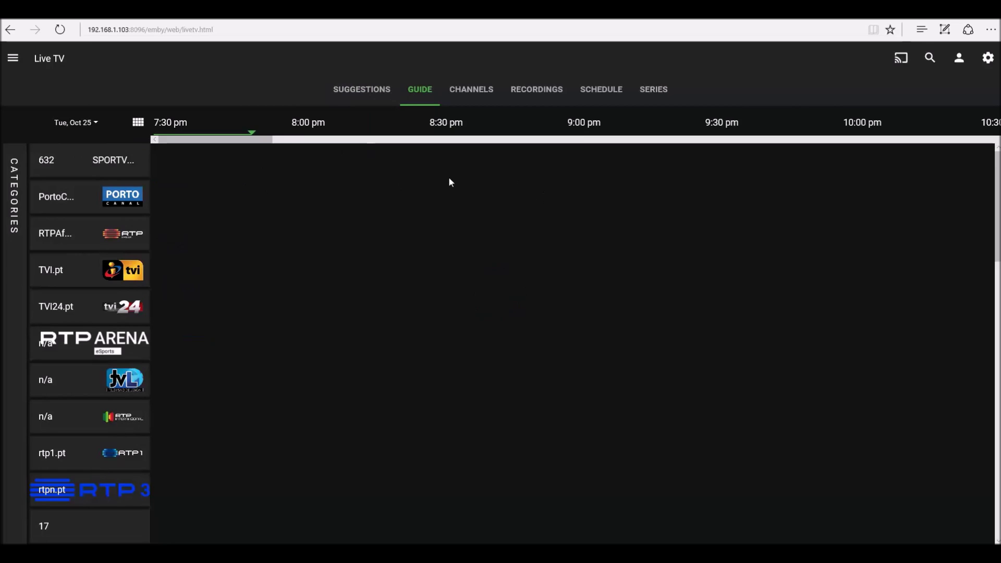
pyautogui.click(481, 96)
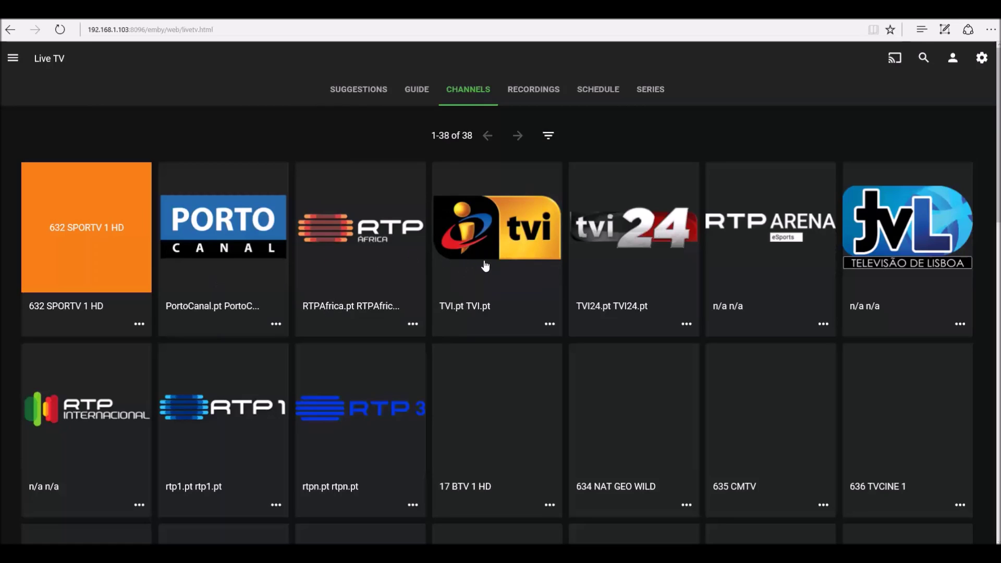
# - Test-play the TVI24 channel, then close the player and return to the channel list
pyautogui.click(594, 266)
pyautogui.click(637, 188)
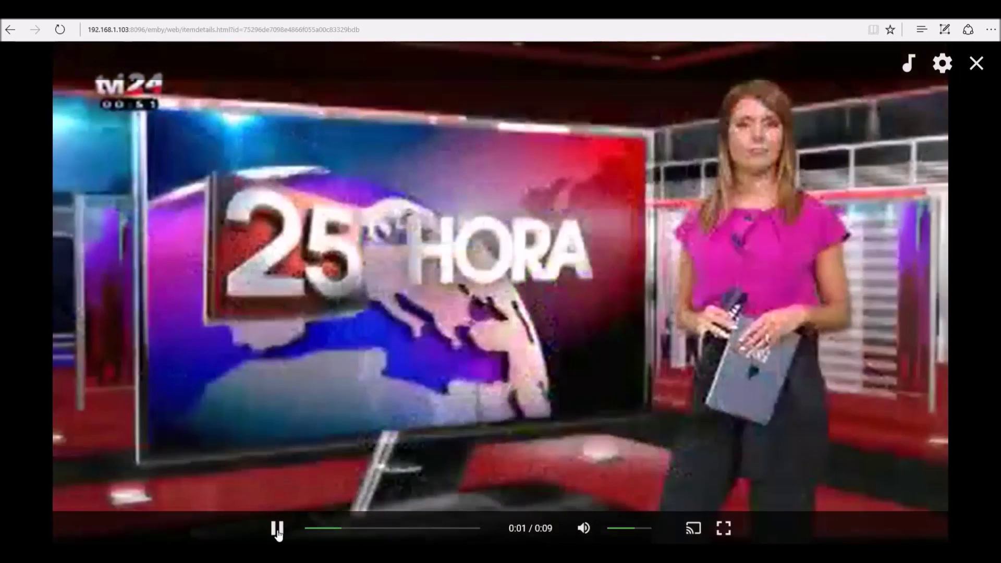
pyautogui.click(277, 528)
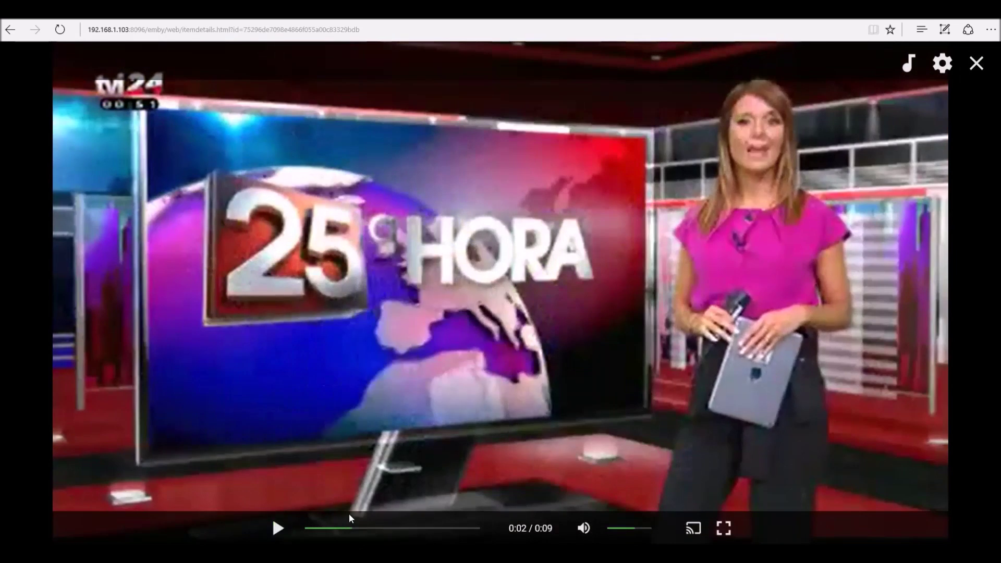
pyautogui.click(975, 63)
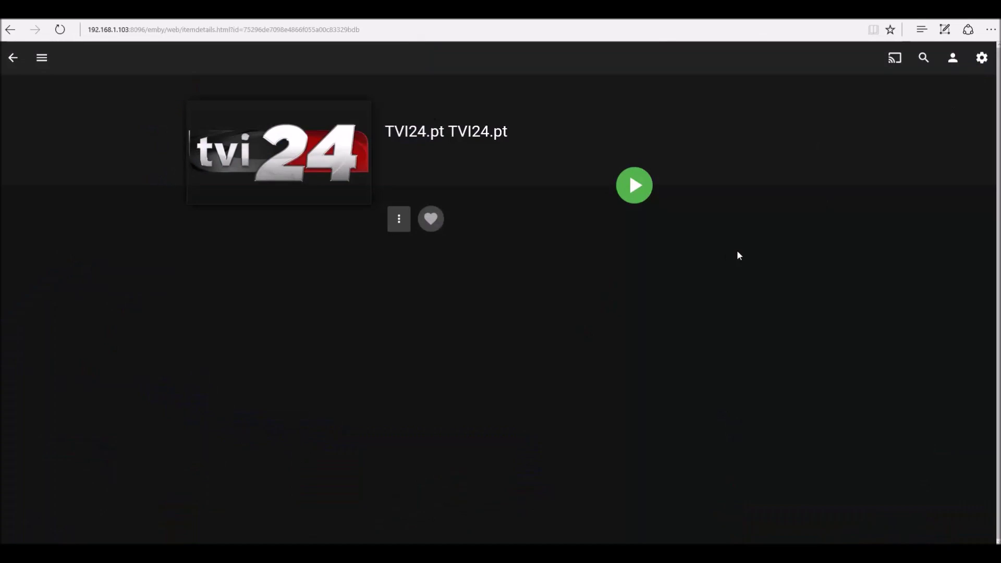
pyautogui.click(15, 60)
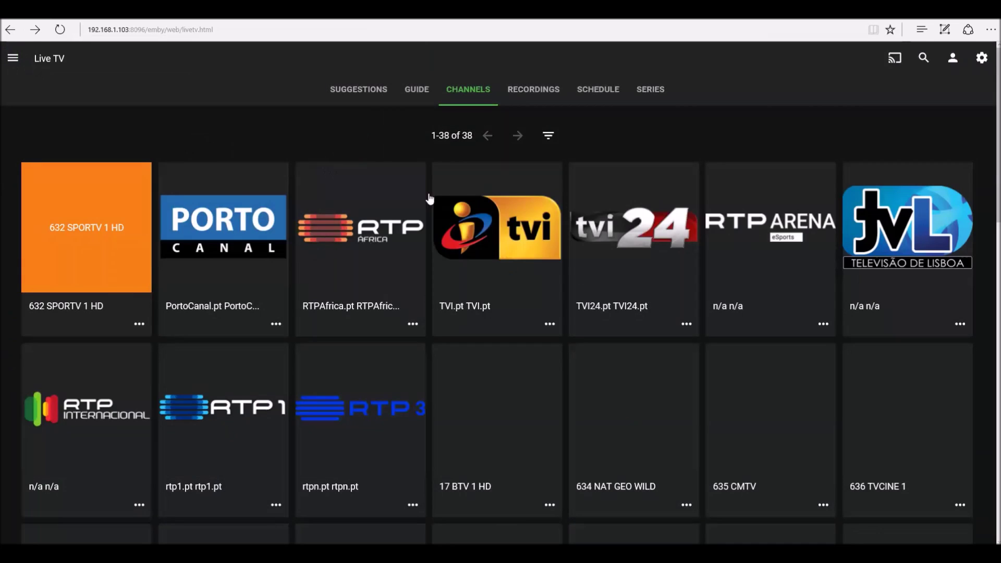
pyautogui.scroll(-2, 561, 313)
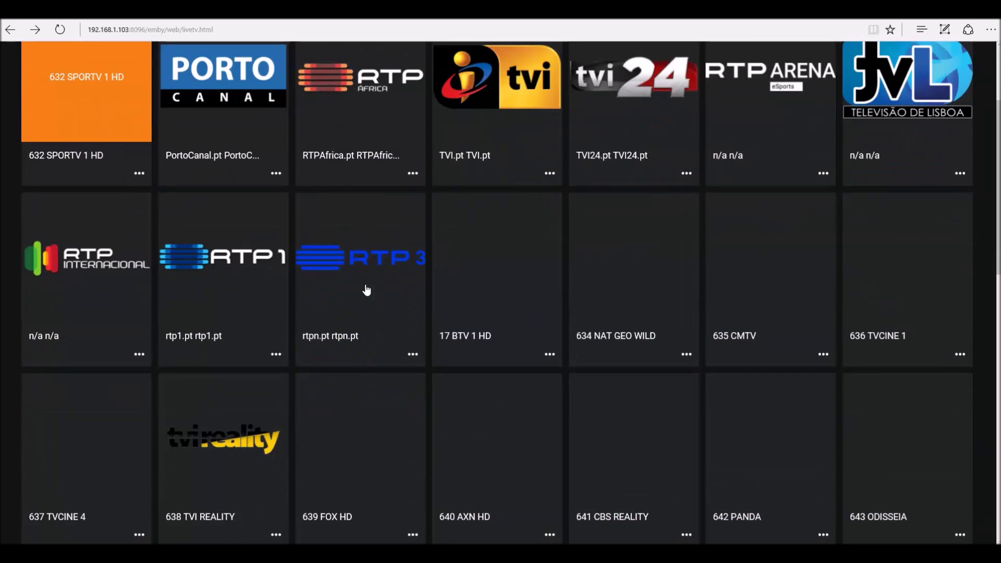
# - Test-play the RTP3 channel, then close the player and return to the channel list
pyautogui.click(369, 274)
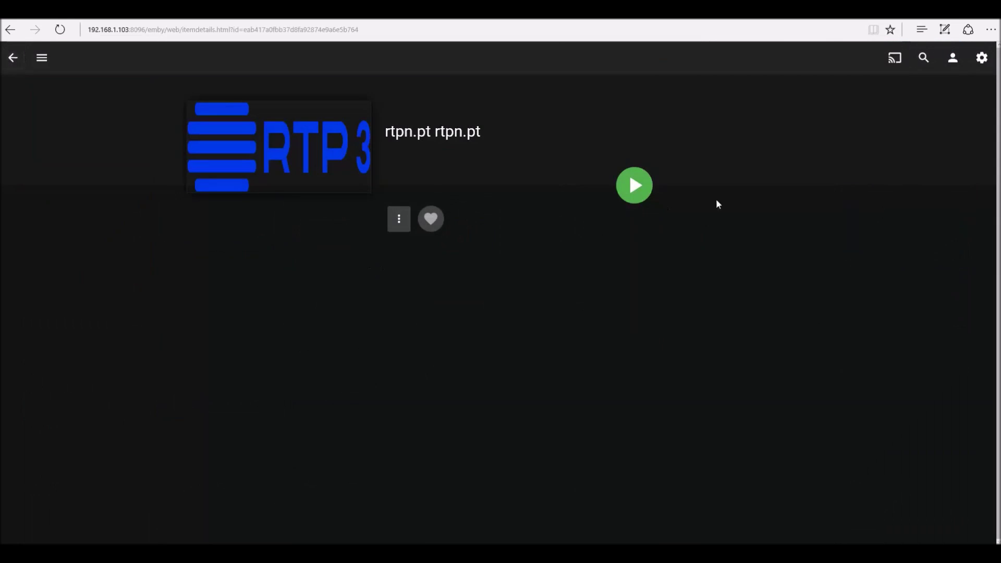
pyautogui.click(626, 186)
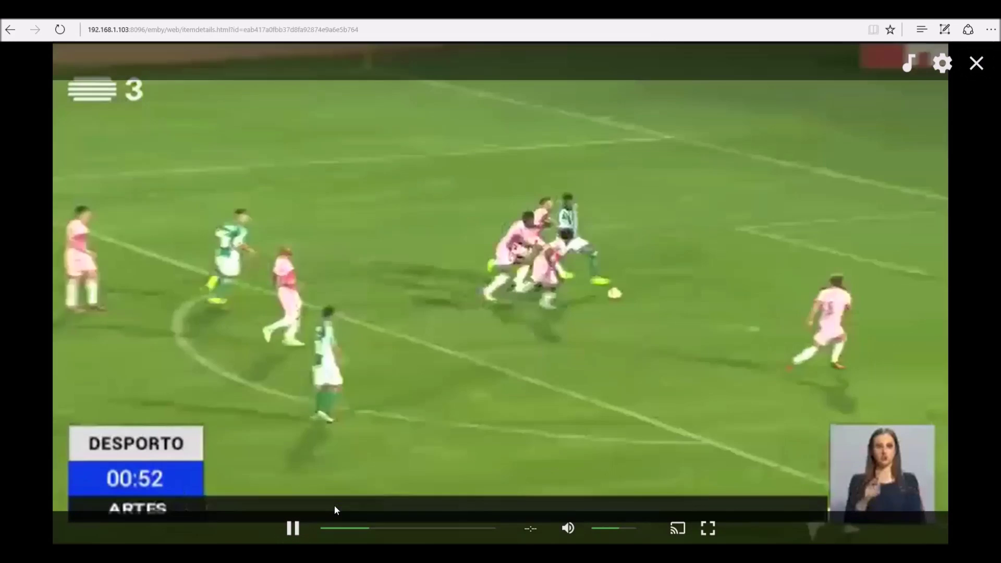
pyautogui.click(295, 530)
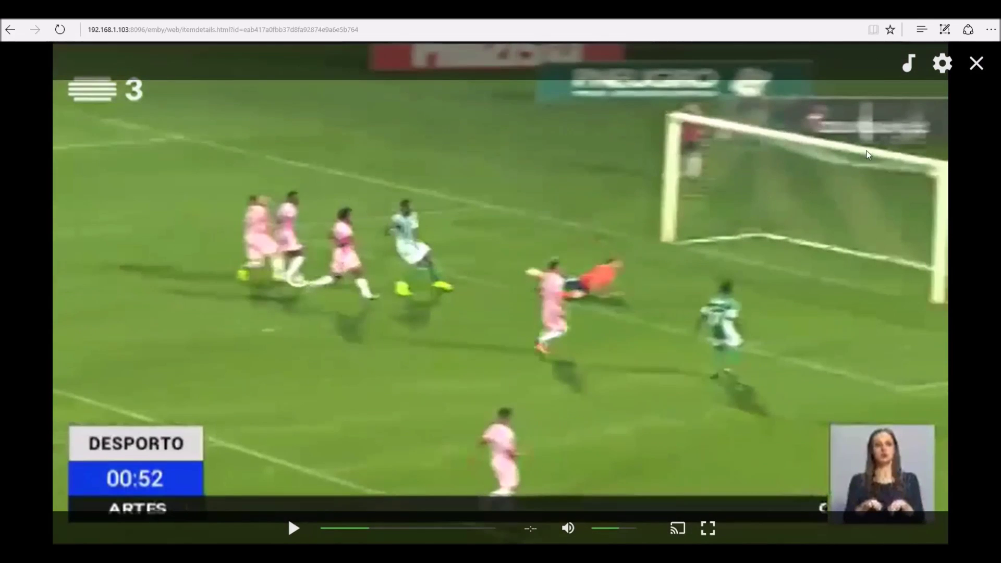
pyautogui.click(976, 63)
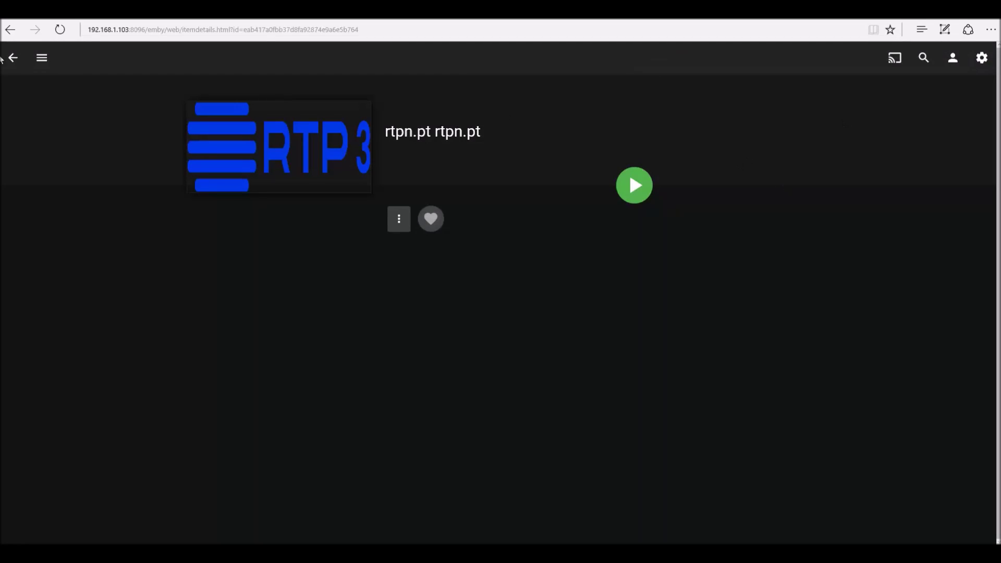
pyautogui.click(12, 59)
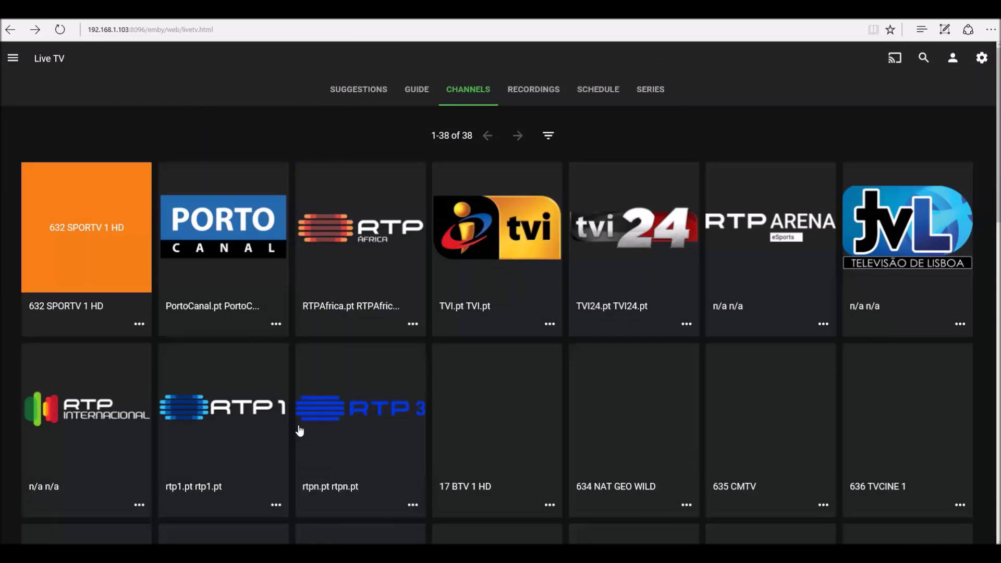
pyautogui.moveTo(223, 408)
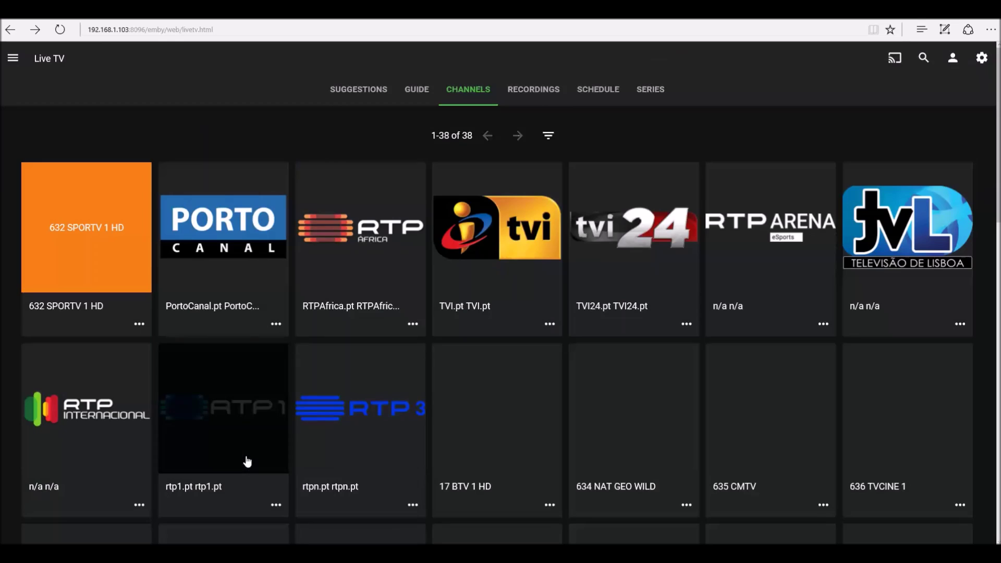
pyautogui.click(177, 391)
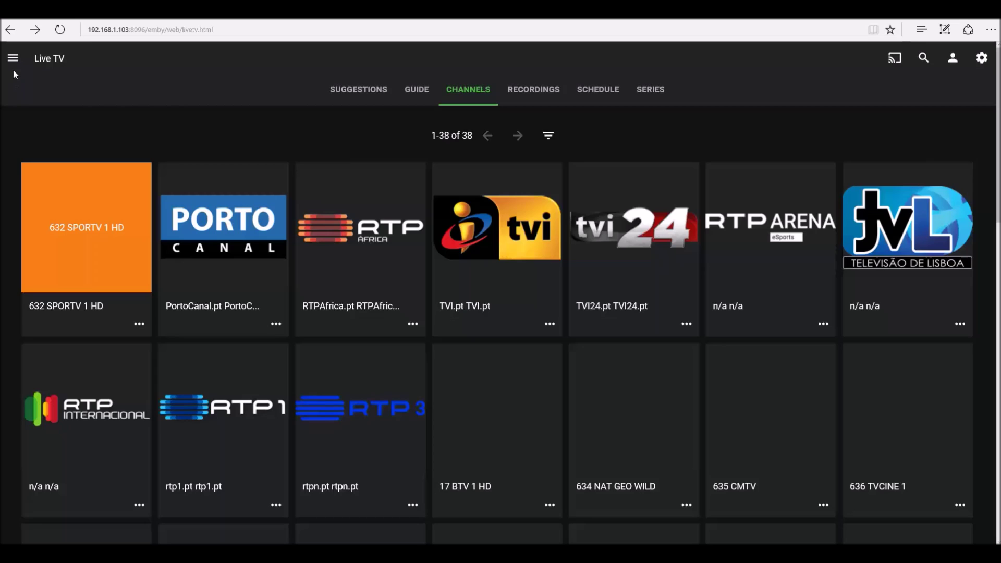
# - Start adding a new M3U Playlist tuner device from Manage Server's Live TV settings
pyautogui.click(13, 59)
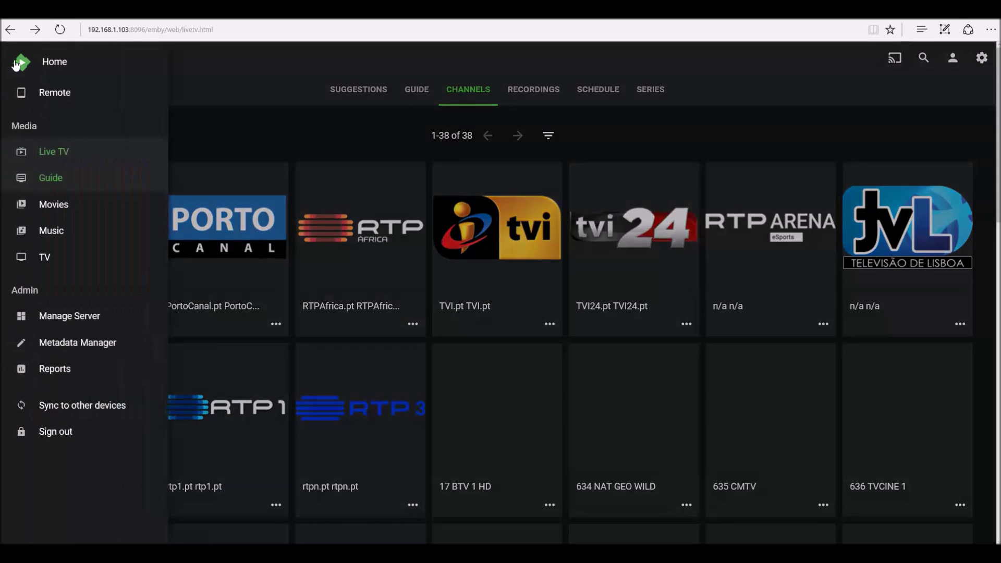
pyautogui.click(70, 316)
pyautogui.scroll(2, 78, 252)
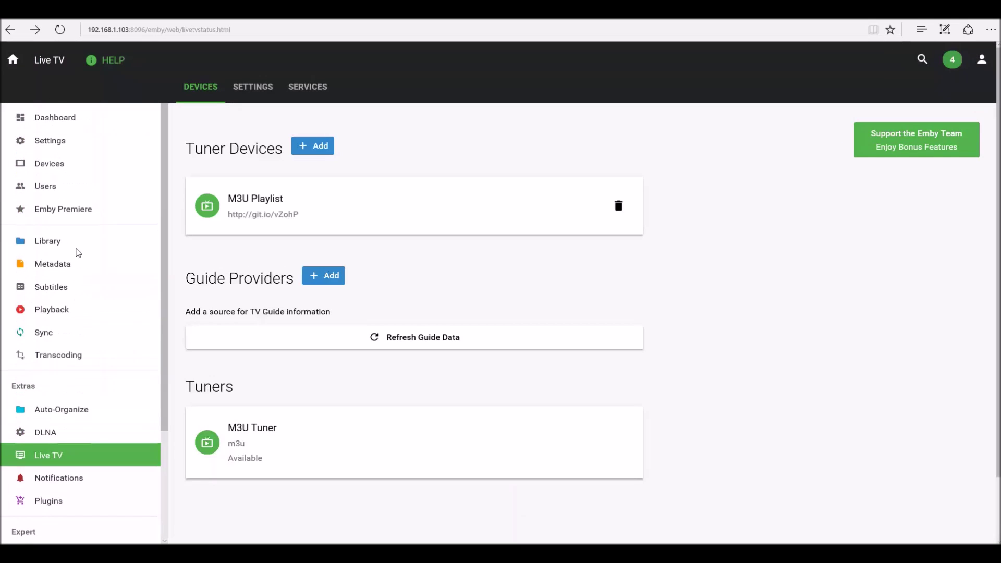
pyautogui.click(49, 458)
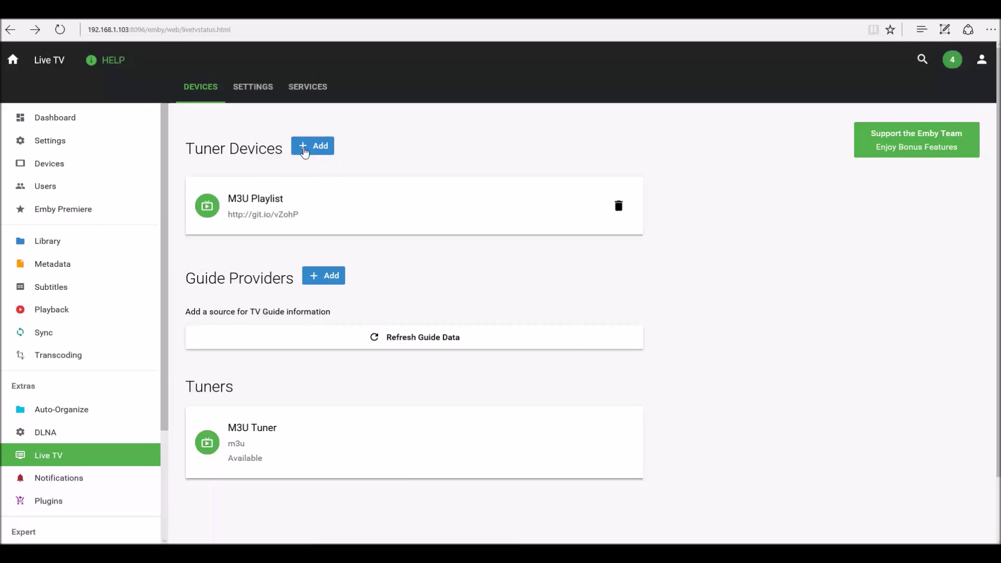
pyautogui.click(319, 153)
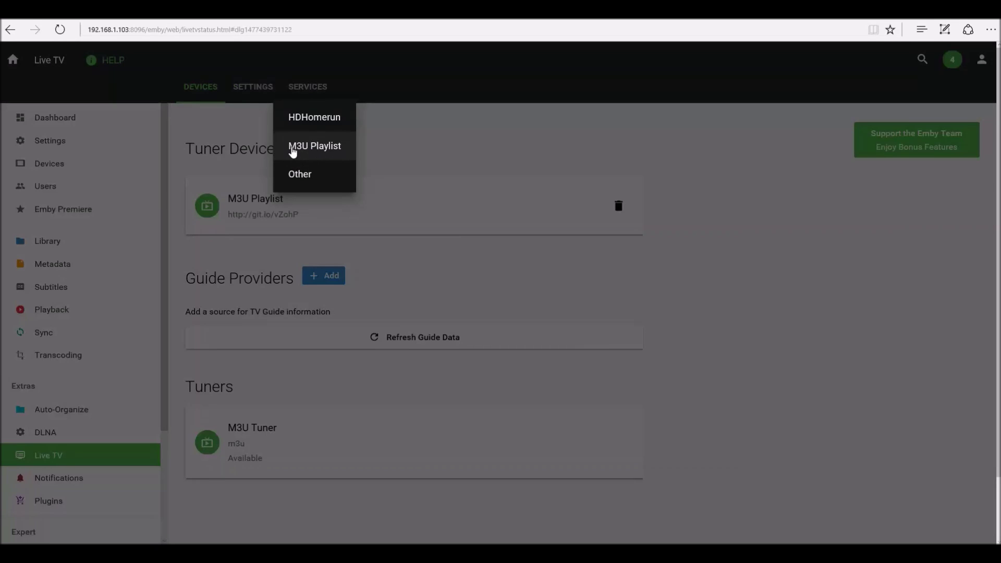
pyautogui.click(309, 156)
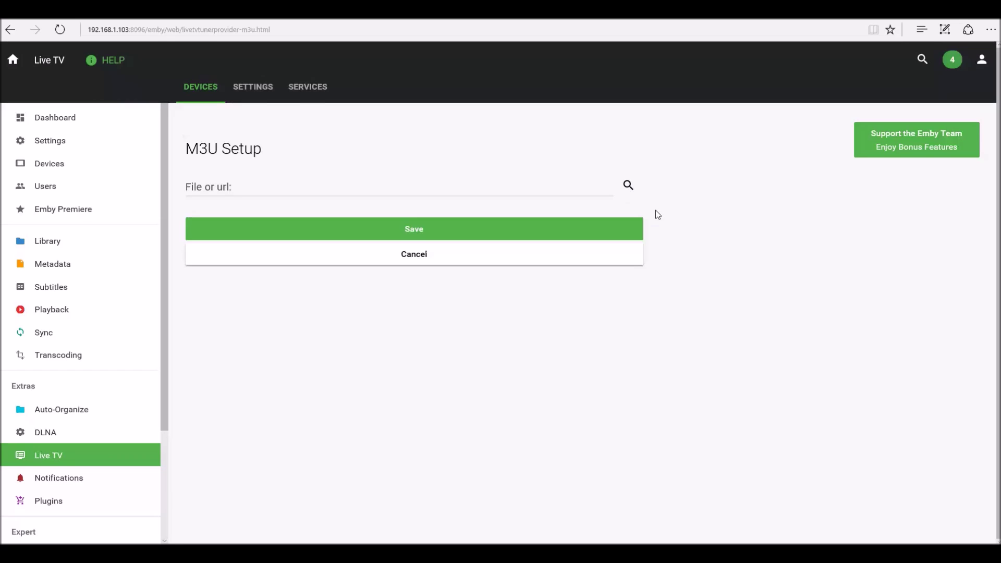
pyautogui.click(468, 188)
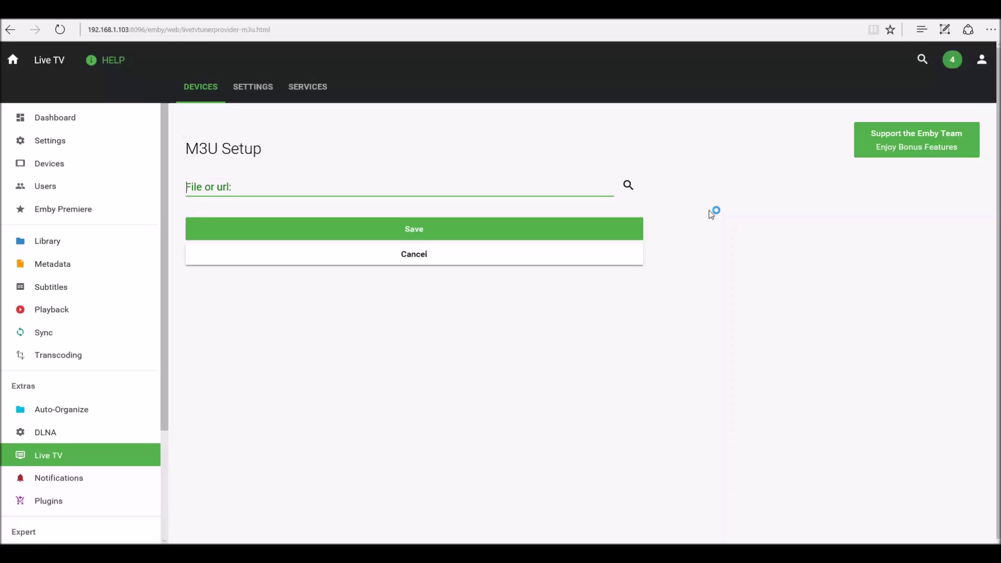
pyautogui.write('http://git.io/vZPSM')
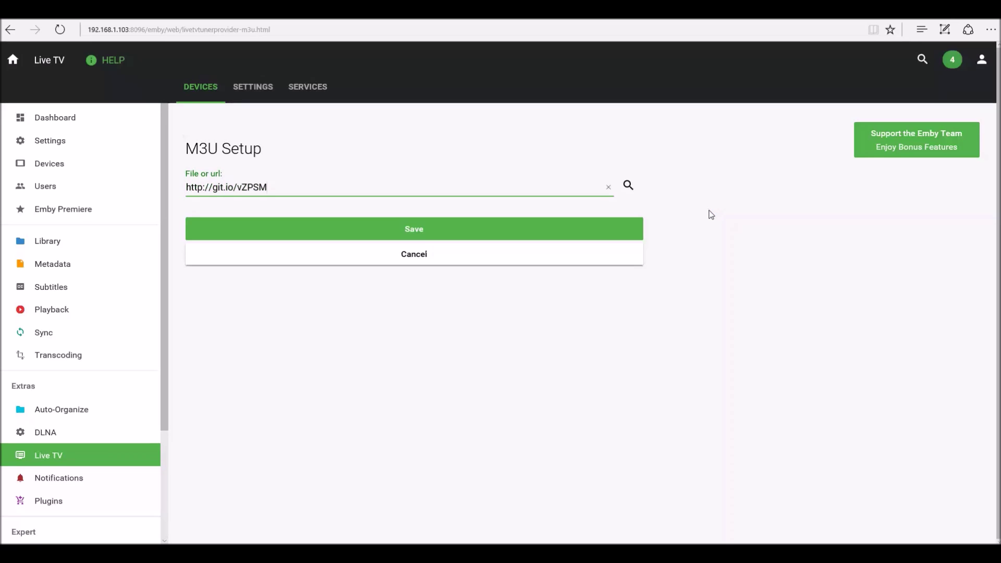
pyautogui.click(471, 230)
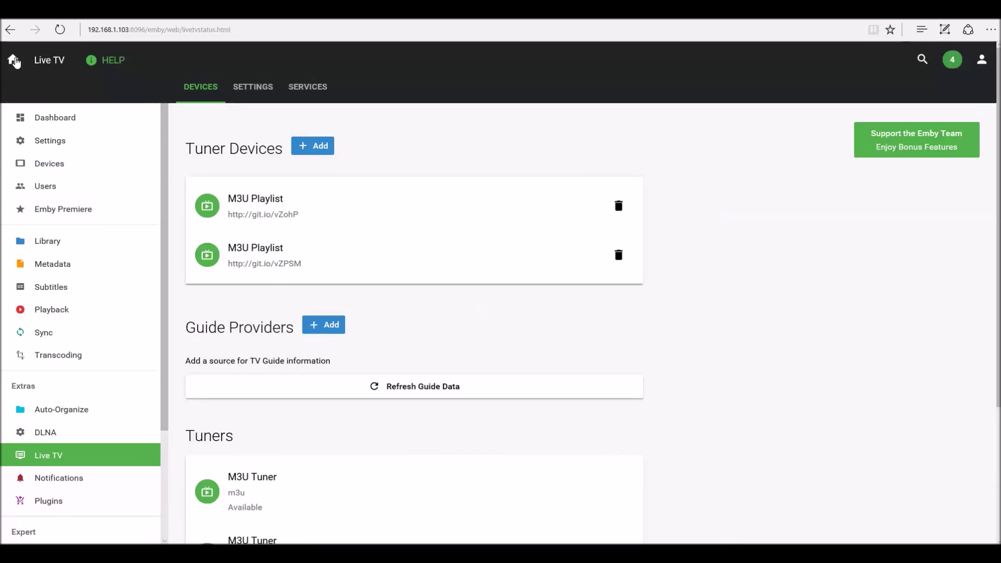
pyautogui.click(14, 61)
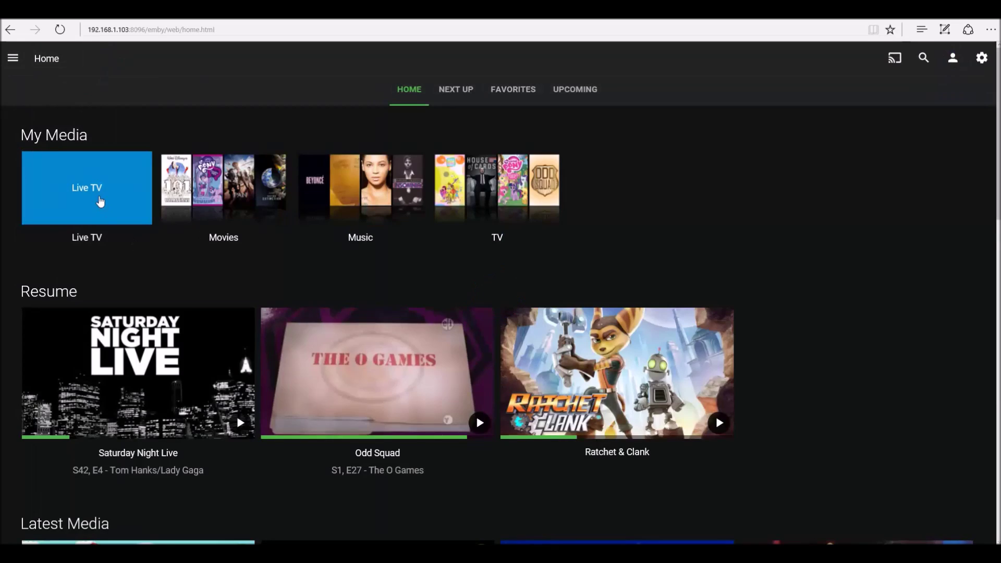
# - Reopen Live TV and show the Channels list with the newly added sports channels
pyautogui.click(100, 201)
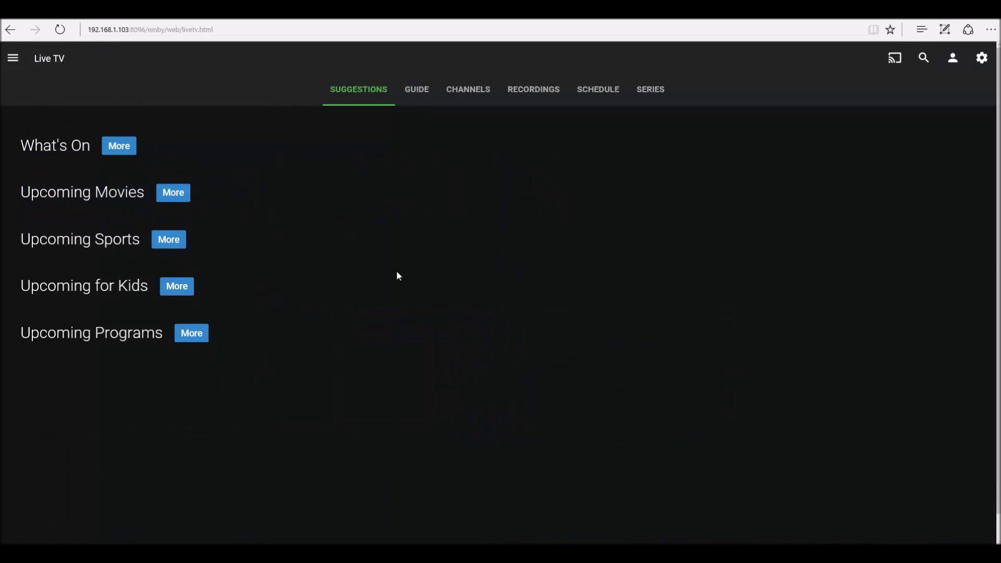
pyautogui.click(472, 98)
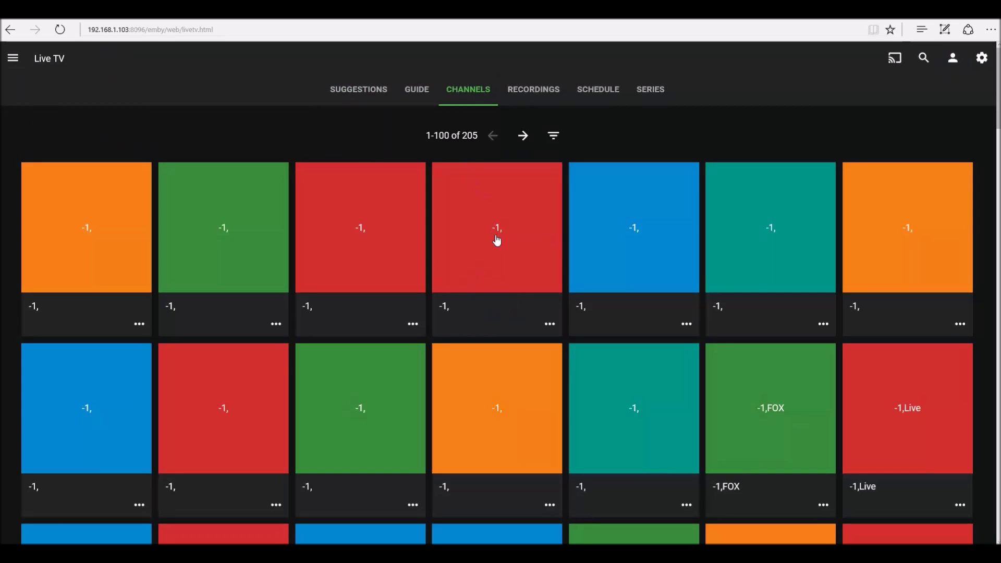
pyautogui.scroll(-1, 496, 239)
pyautogui.scroll(-2, 496, 239)
pyautogui.scroll(-2, 497, 239)
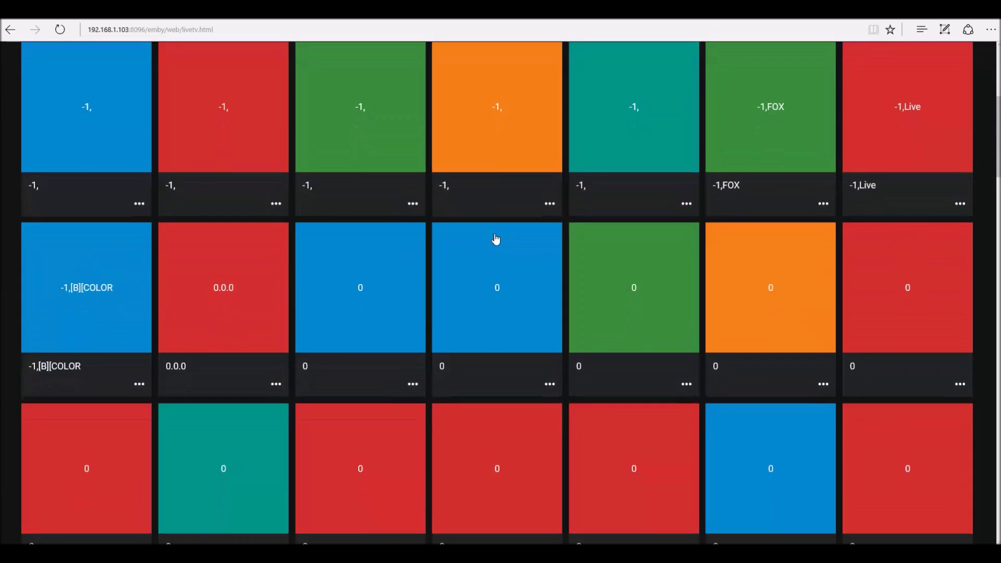
pyautogui.scroll(-3, 461, 344)
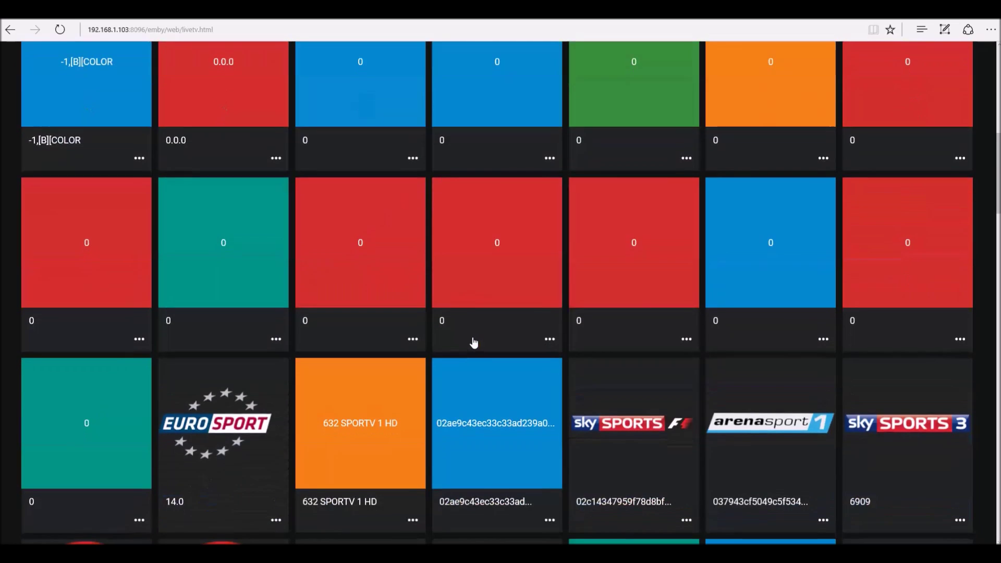
pyautogui.scroll(4, 440, 262)
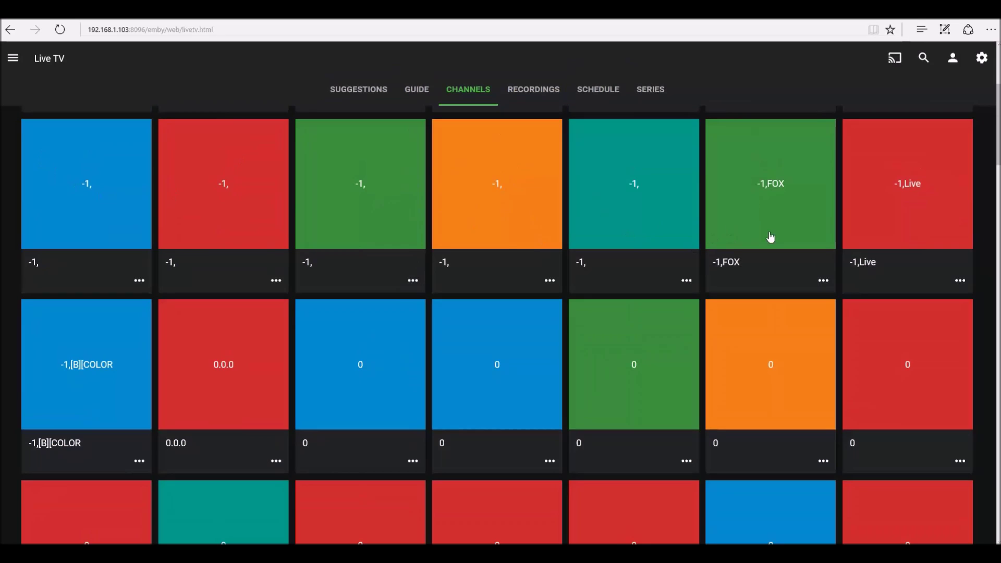
pyautogui.scroll(-5, 636, 306)
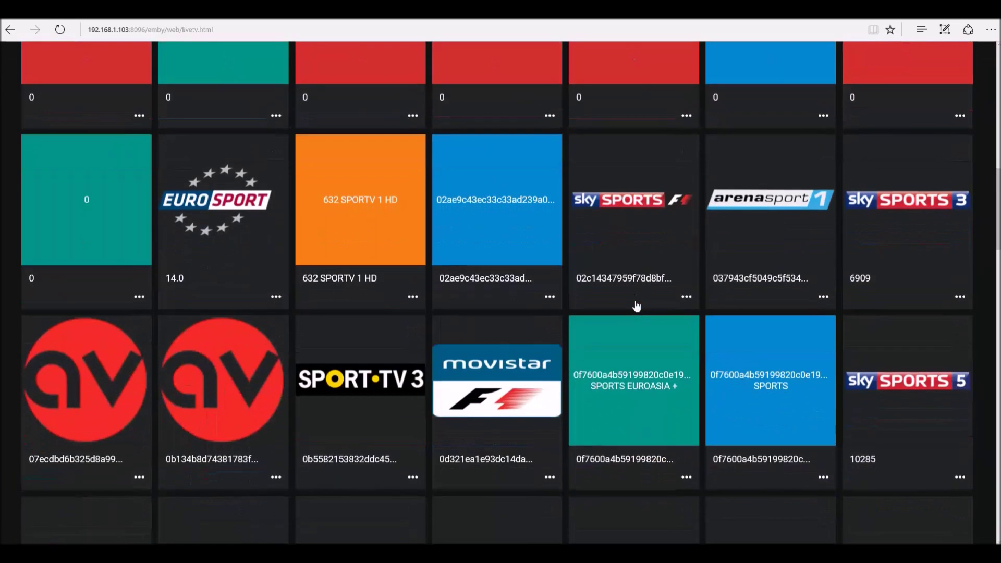
pyautogui.scroll(-4, 637, 307)
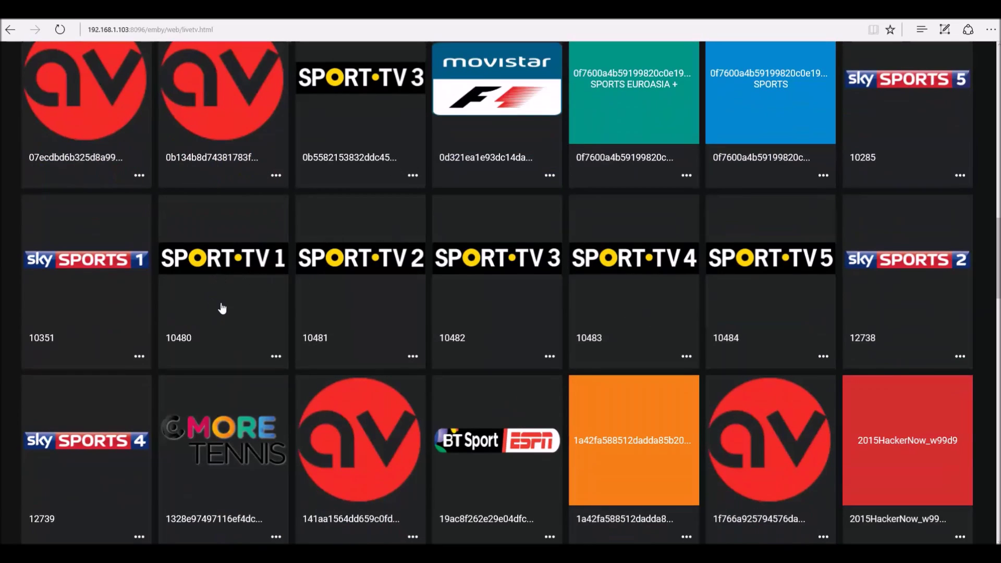
# - Open SPORT TV 1 (10480), test-play it, and return to the channel list
pyautogui.click(242, 314)
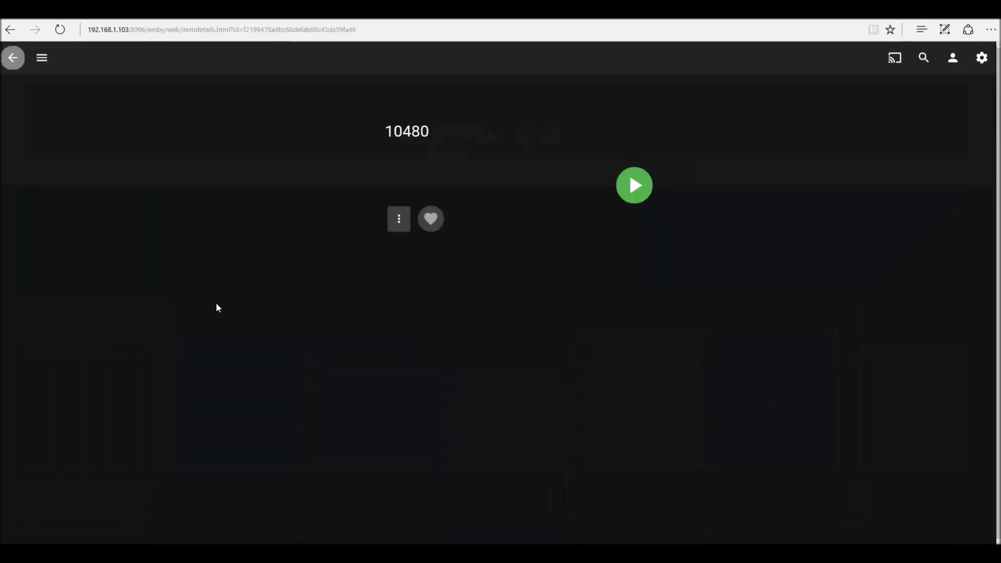
pyautogui.click(642, 195)
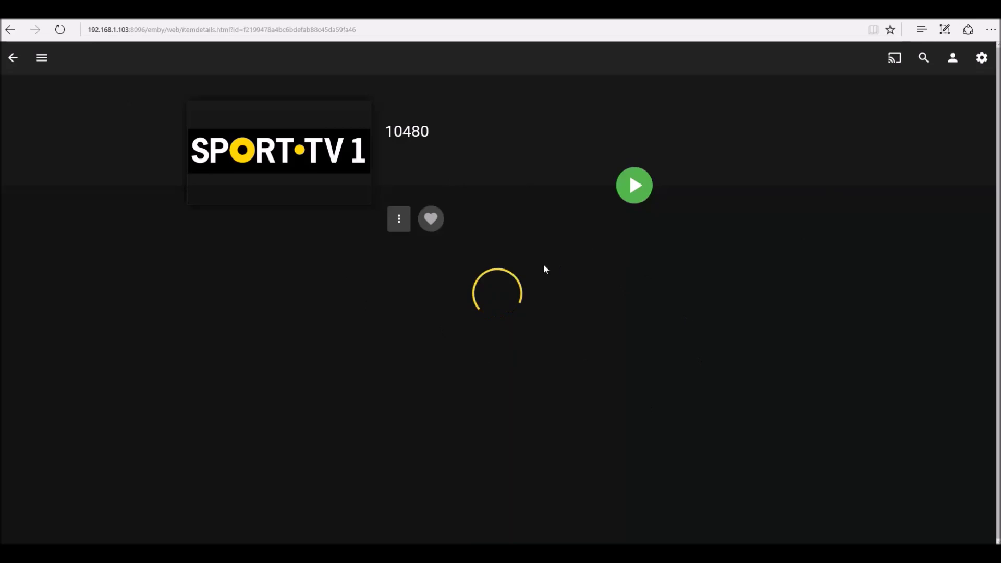
pyautogui.click(13, 58)
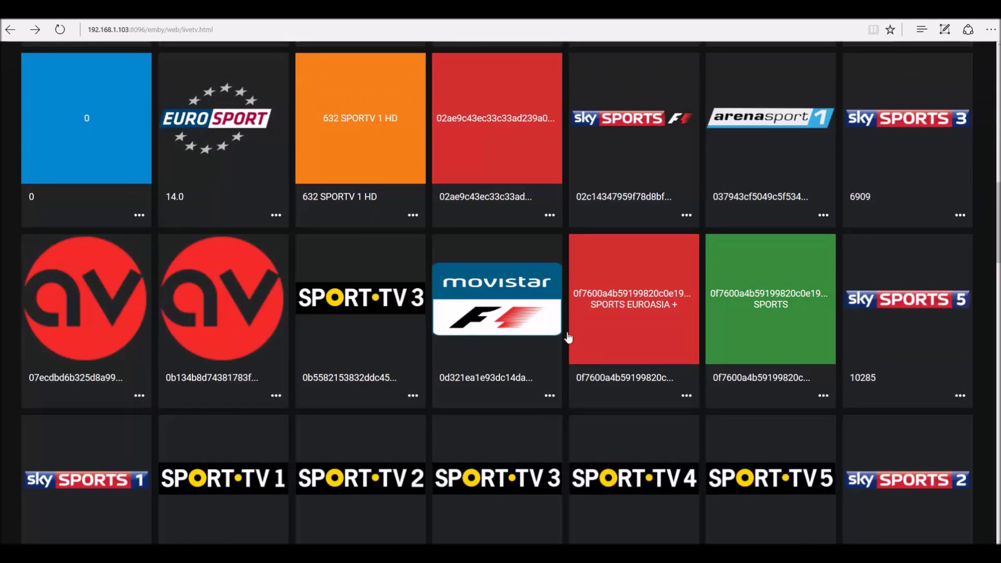
pyautogui.scroll(-3, 569, 338)
pyautogui.scroll(-2, 568, 338)
pyautogui.scroll(-1, 569, 338)
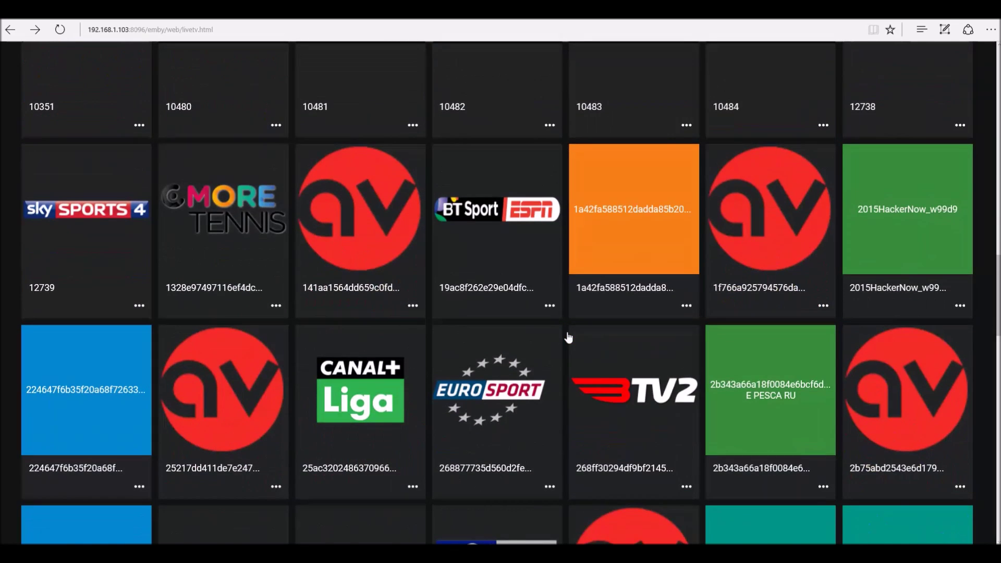
pyautogui.scroll(-2, 569, 338)
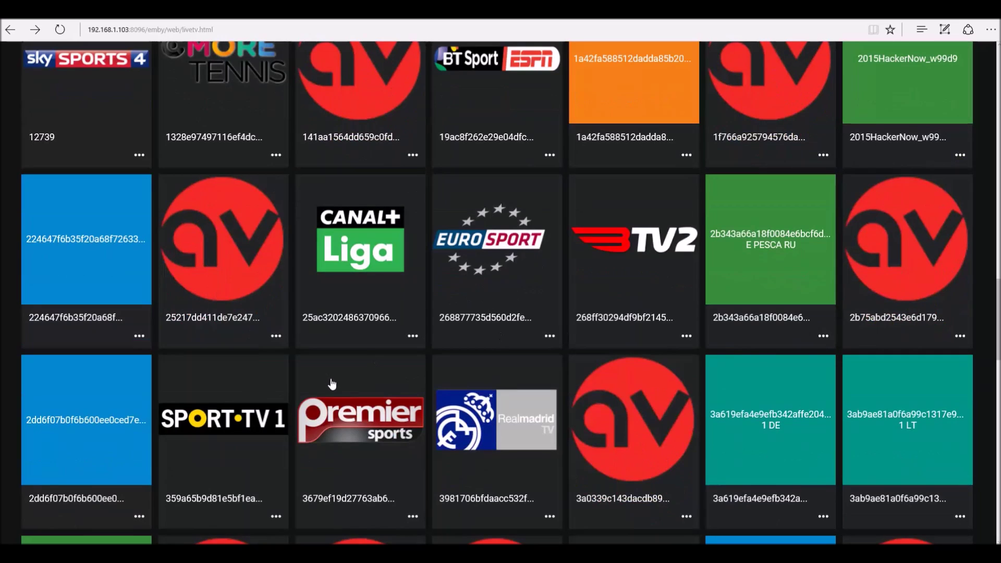
pyautogui.scroll(2, 331, 379)
pyautogui.scroll(3, 328, 360)
pyautogui.scroll(-6, 329, 361)
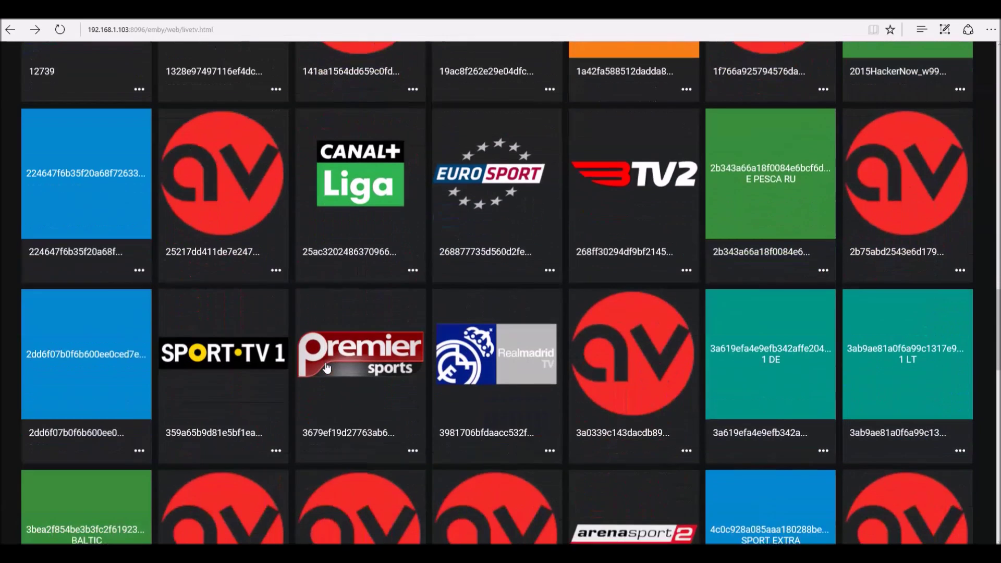
# - Test-play the second SportTV1 channel, then open British Eurosport 2 from the list
pyautogui.click(226, 359)
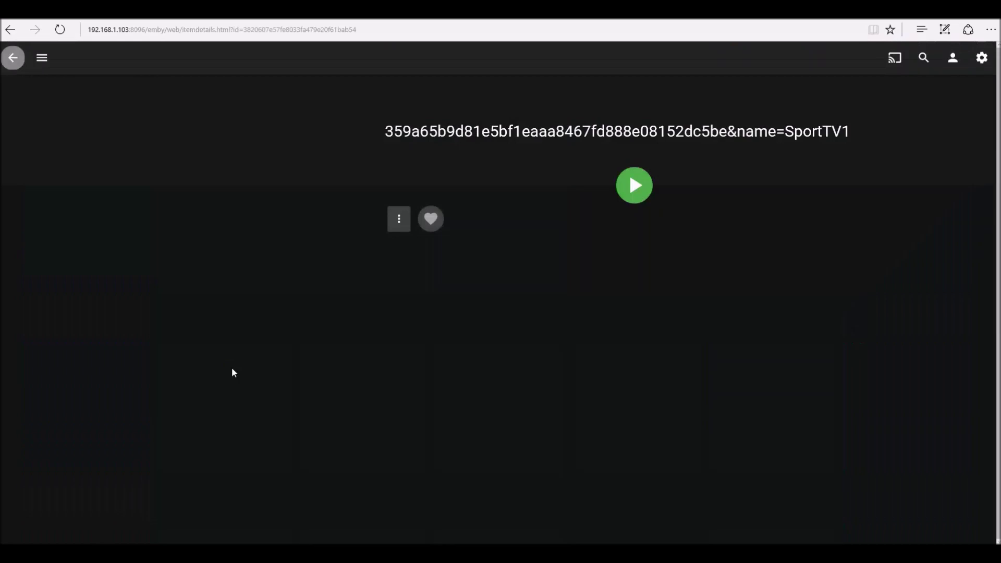
pyautogui.click(627, 200)
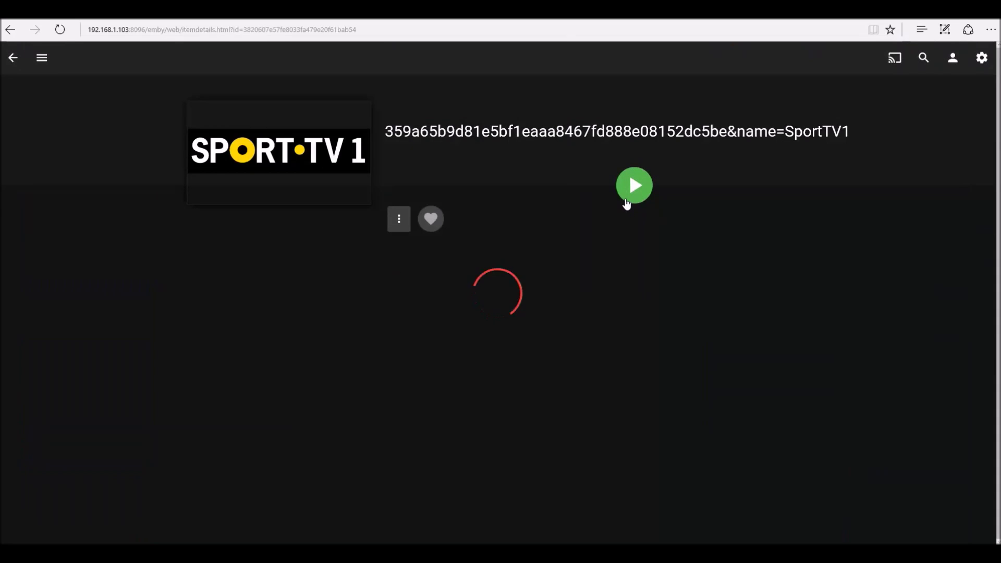
pyautogui.click(13, 58)
pyautogui.scroll(-2, 418, 224)
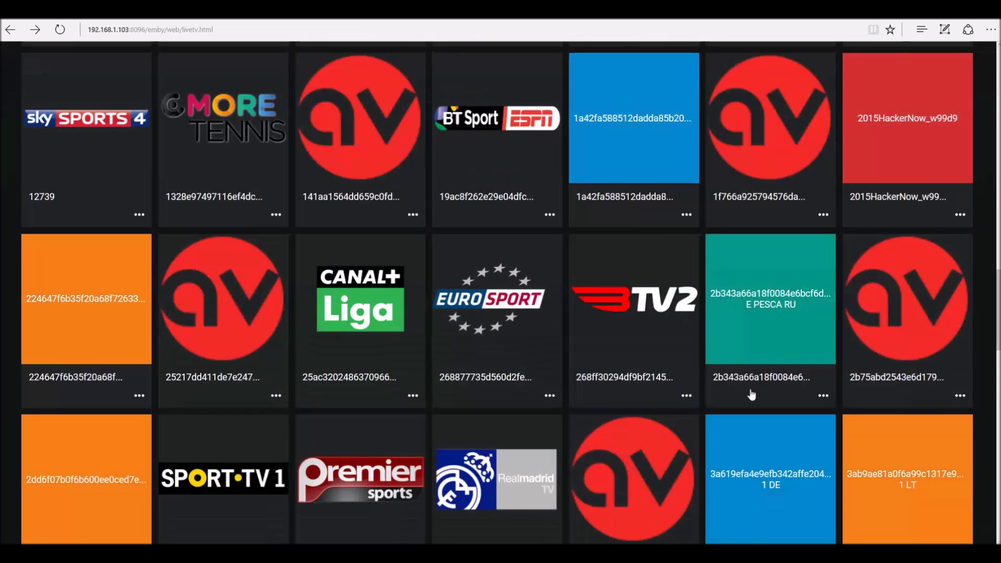
pyautogui.scroll(-5, 548, 313)
pyautogui.scroll(-3, 679, 378)
pyautogui.scroll(-3, 679, 379)
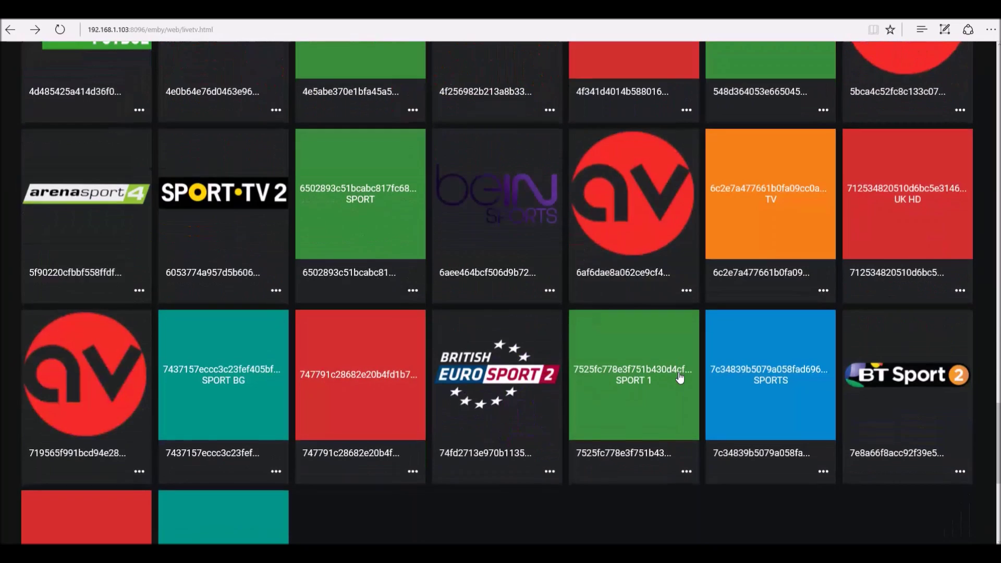
pyautogui.scroll(-2, 677, 373)
pyautogui.scroll(-1, 676, 371)
pyautogui.scroll(3, 660, 359)
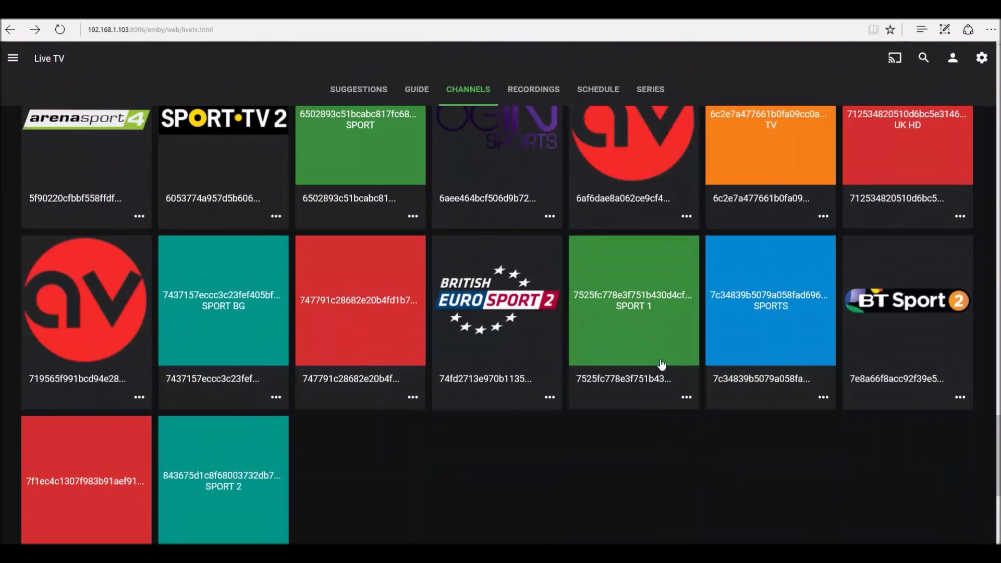
pyautogui.click(503, 294)
# - Test-play British Eurosport 2, then go back to the Live TV channels grid
pyautogui.click(624, 191)
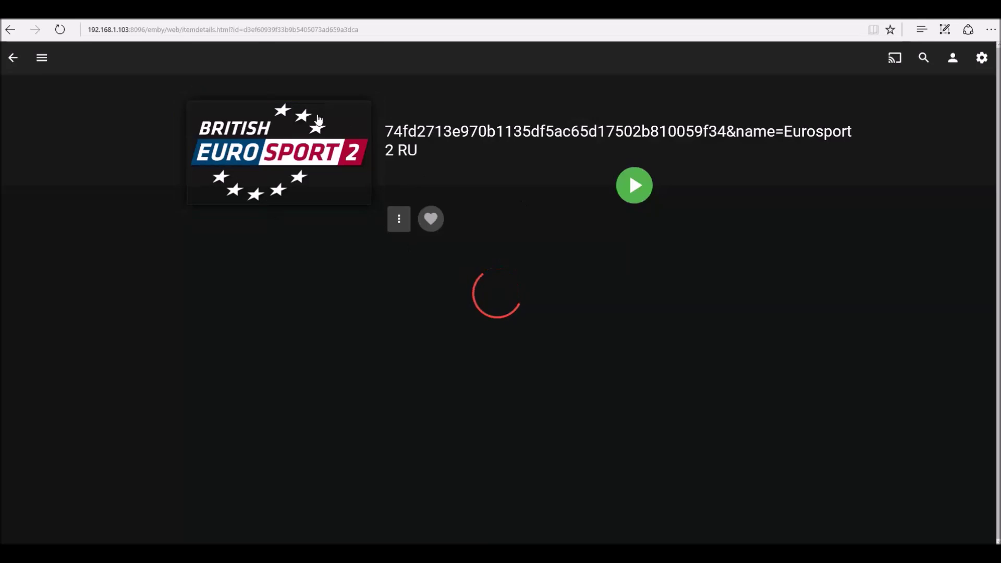
pyautogui.click(15, 60)
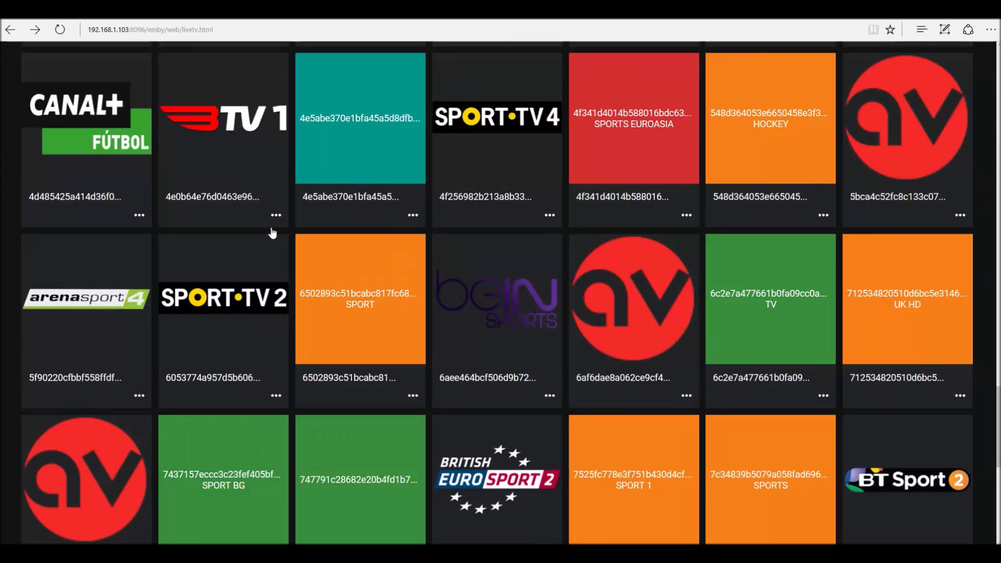
pyautogui.scroll(4, 637, 343)
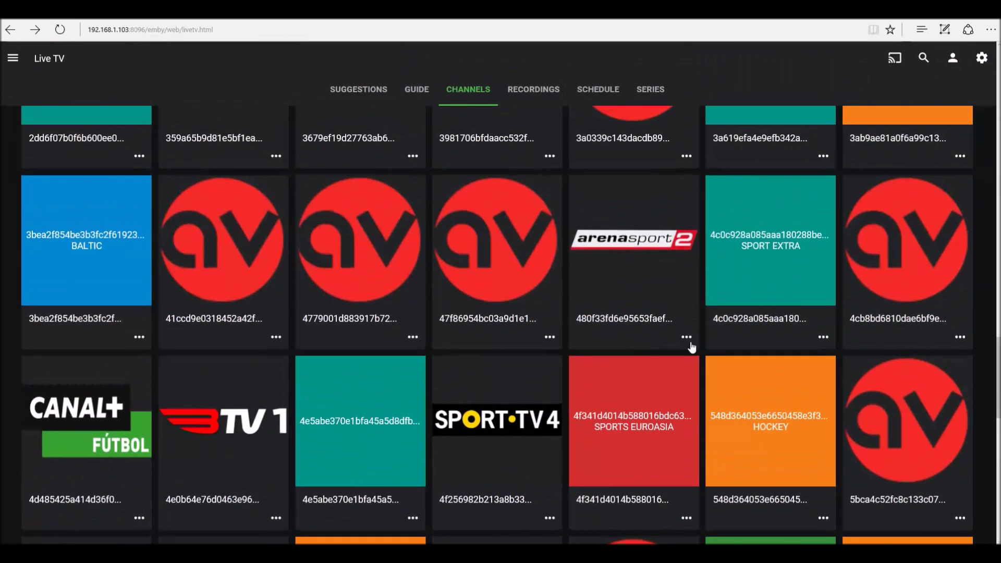
pyautogui.moveTo(634, 250)
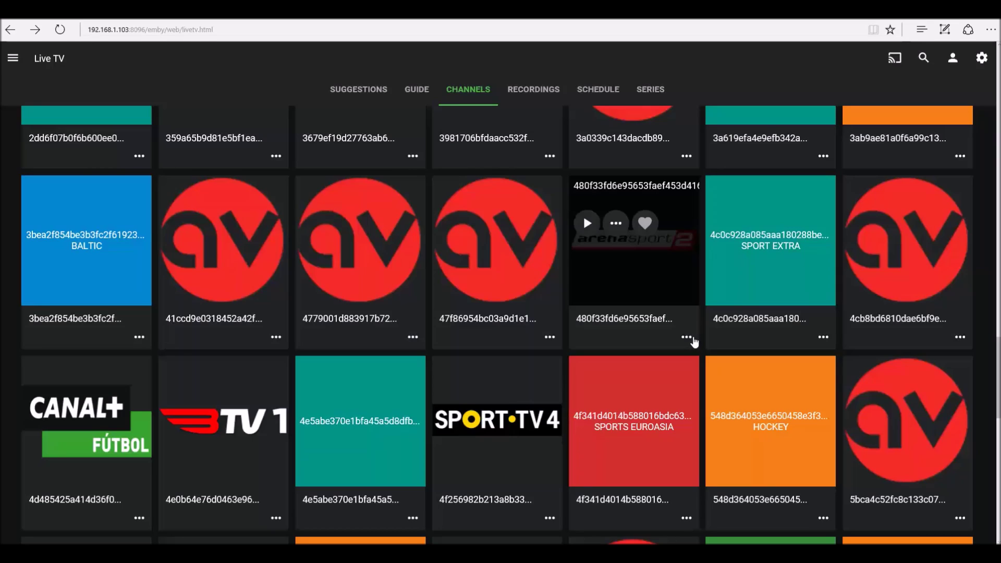
pyautogui.scroll(3, 685, 346)
pyautogui.scroll(2, 681, 358)
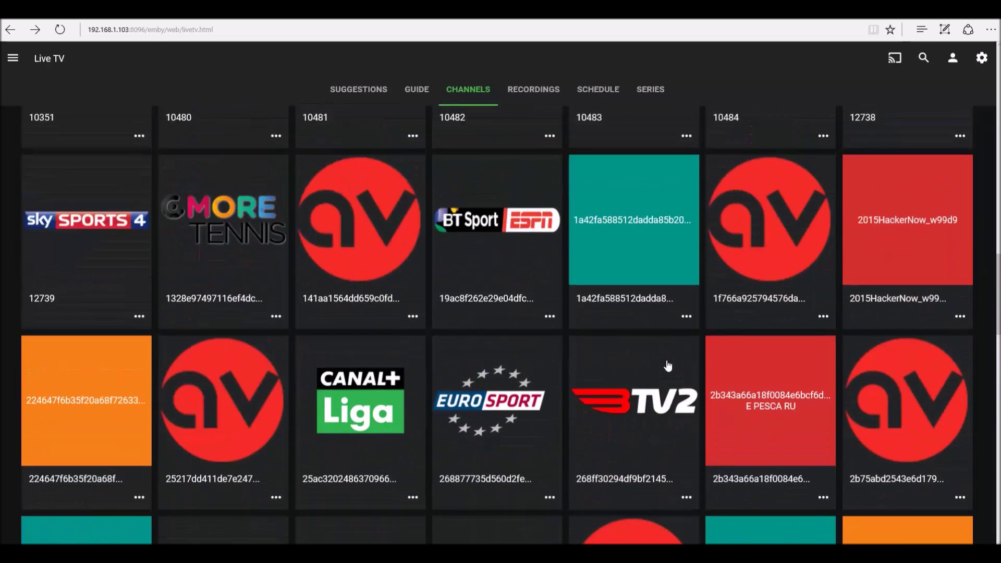
pyautogui.scroll(3, 657, 375)
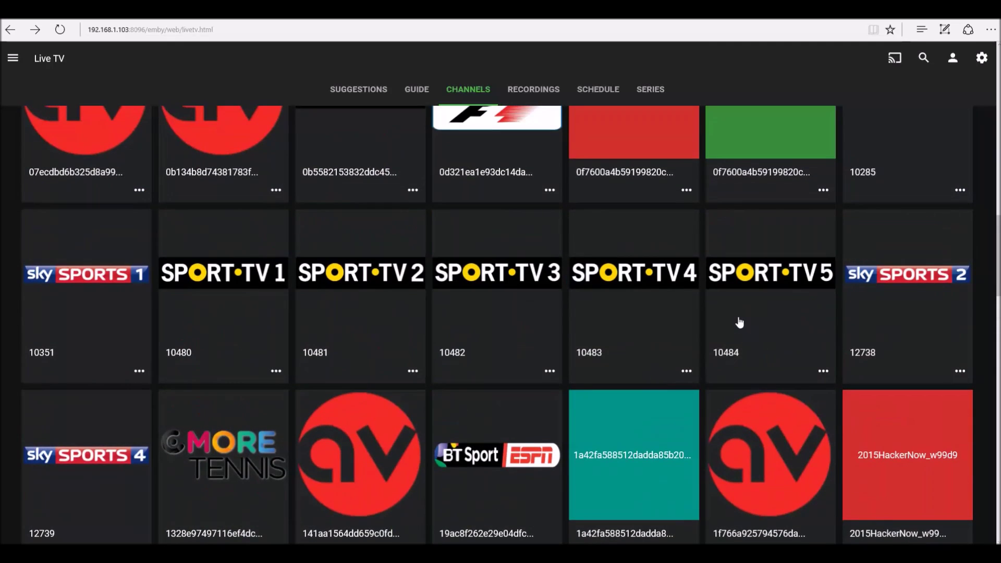
pyautogui.scroll(3, 738, 322)
pyautogui.scroll(1, 733, 328)
pyautogui.scroll(3, 733, 328)
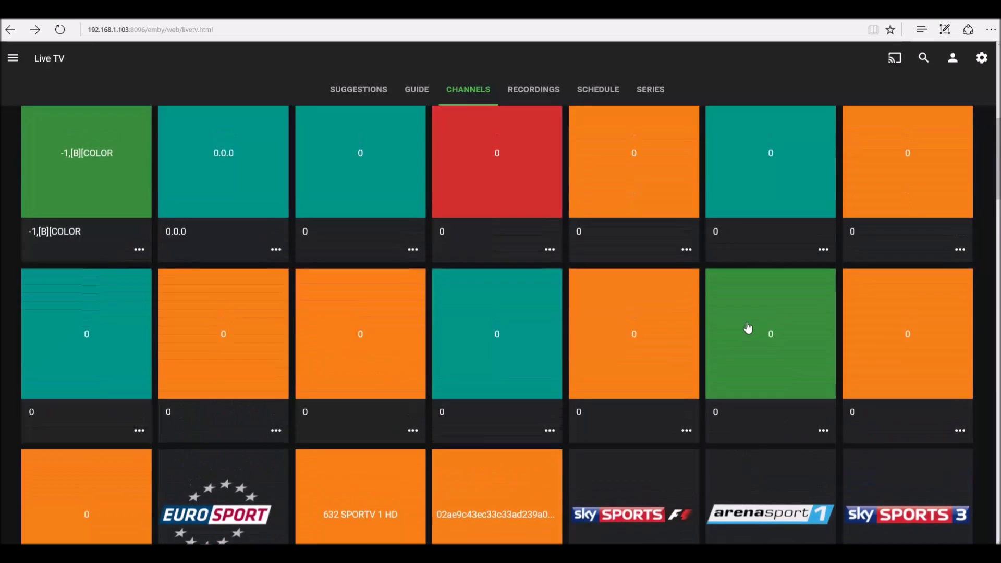
pyautogui.scroll(1, 747, 328)
pyautogui.scroll(-1, 747, 328)
pyautogui.scroll(-1, 747, 328)
pyautogui.scroll(-1, 748, 328)
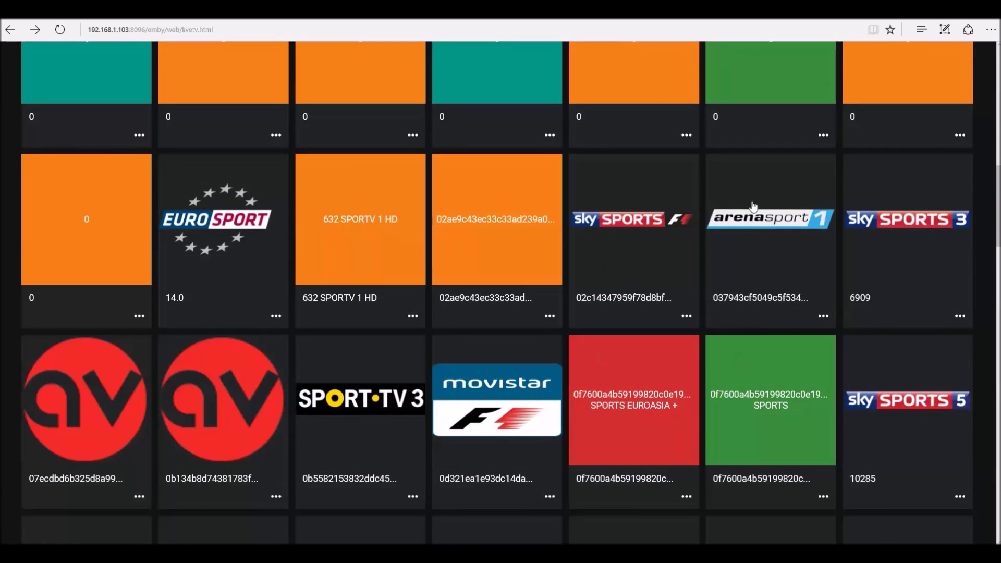
pyautogui.scroll(3, 532, 293)
pyautogui.scroll(2, 532, 292)
pyautogui.scroll(3, 532, 293)
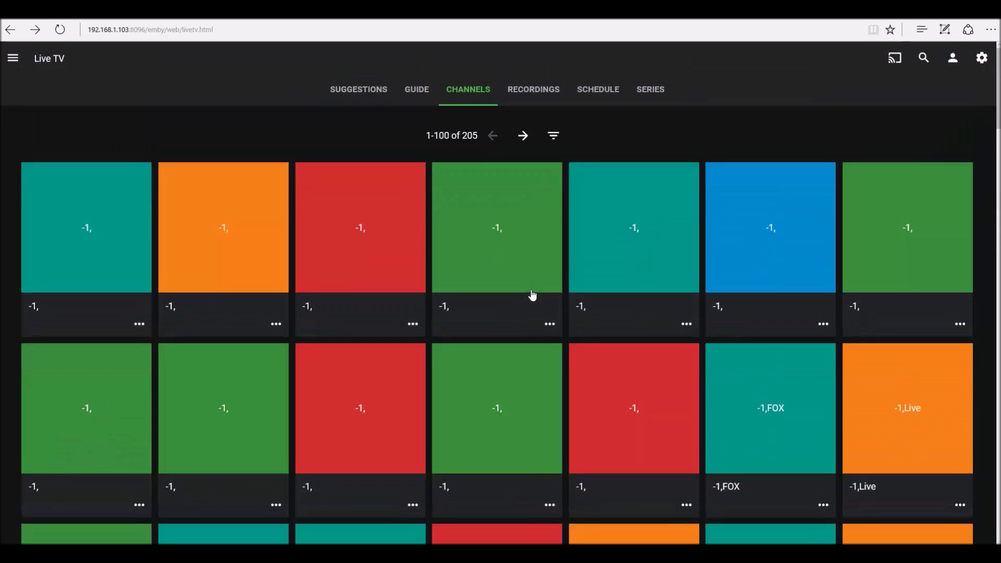